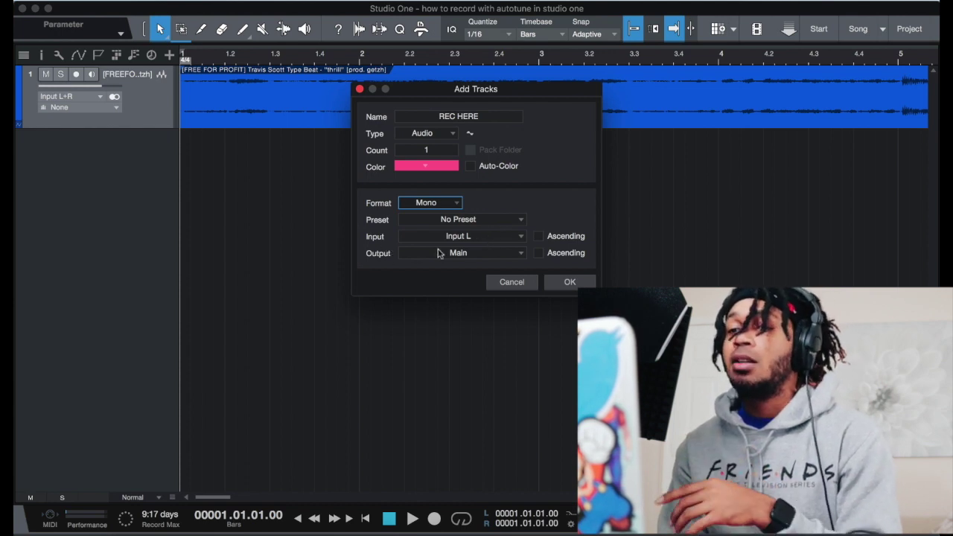
Create the mono audio track REC HERE with Input L as its input and Main as its output.
{"action": "left_click", "coordinate": [502, 237]}
{"action": "left_click", "coordinate": [498, 265]}
{"action": "left_click", "coordinate": [495, 240]}
{"action": "left_click", "coordinate": [495, 244]}
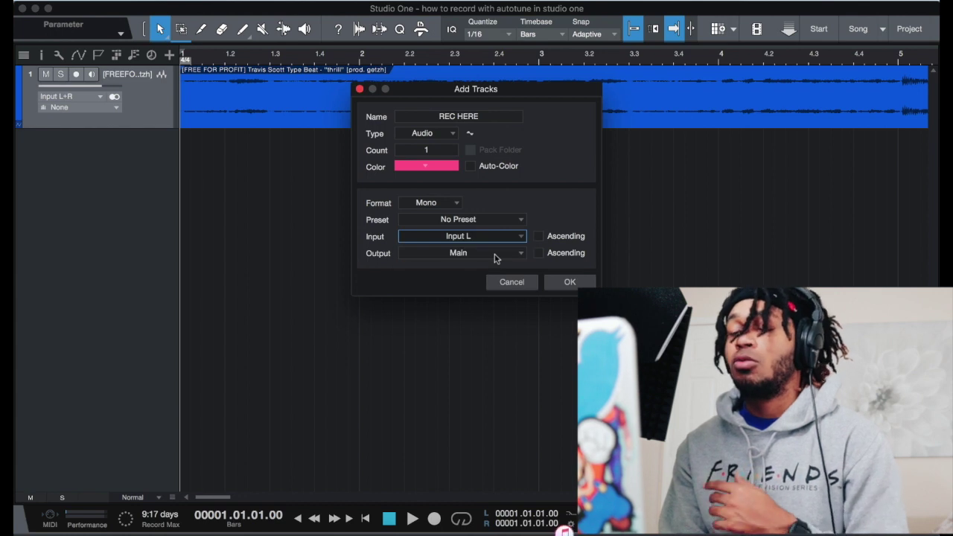
{"action": "left_click", "coordinate": [456, 255]}
{"action": "left_click", "coordinate": [560, 222]}
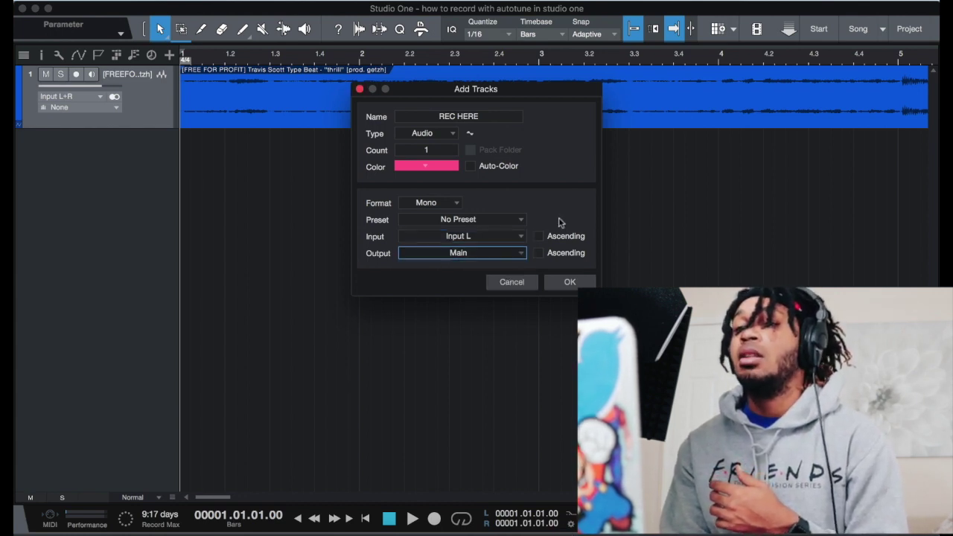
{"action": "left_click", "coordinate": [570, 282]}
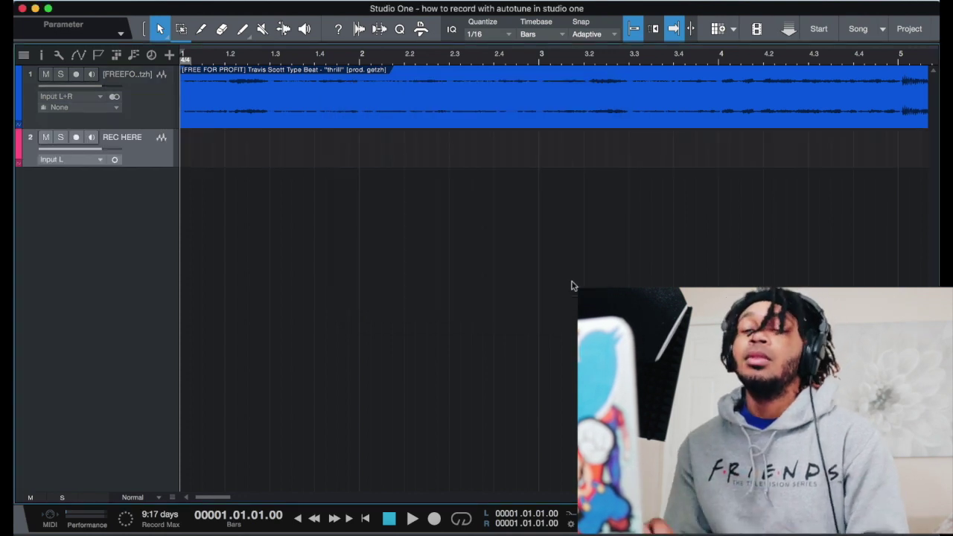
Arm the REC HERE track for recording and show the mixer, enlarging it to make room for the inserts.
{"action": "left_click", "coordinate": [77, 137]}
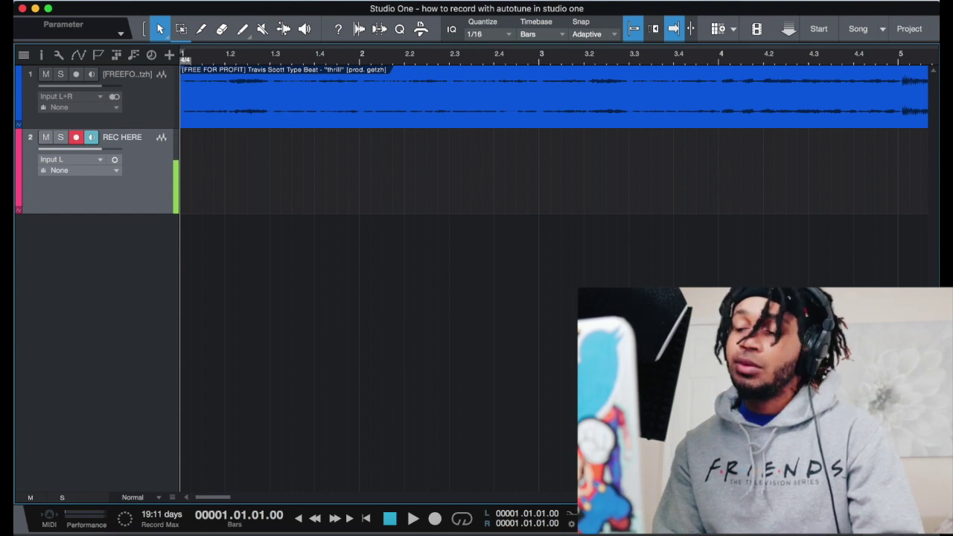
{"action": "key", "text": "F3"}
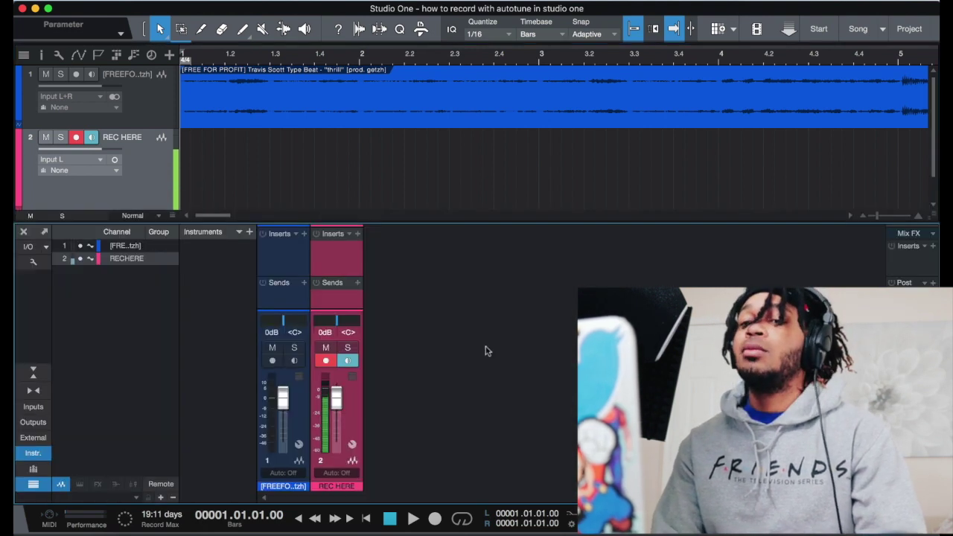
{"action": "left_click_drag", "start_coordinate": [425, 221], "coordinate": [424, 201]}
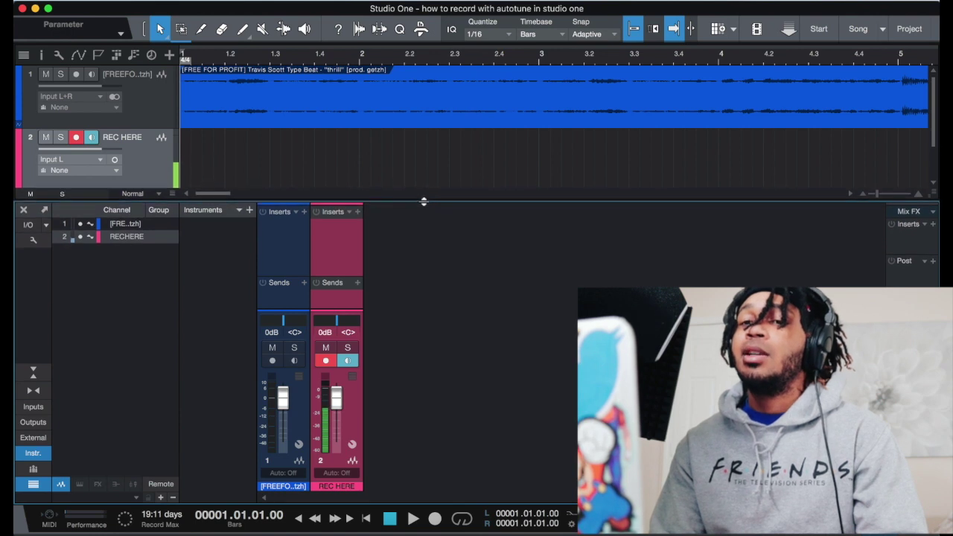
Insert the Antares Auto-Tune EFX plug-in on the REC HERE channel.
{"action": "left_click", "coordinate": [351, 213]}
{"action": "left_click", "coordinate": [361, 212]}
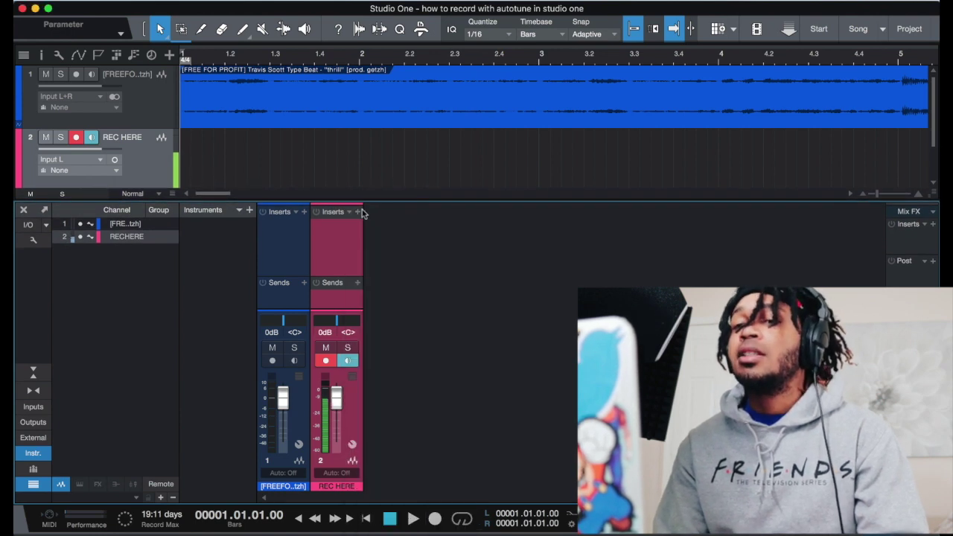
{"action": "left_click", "coordinate": [361, 212]}
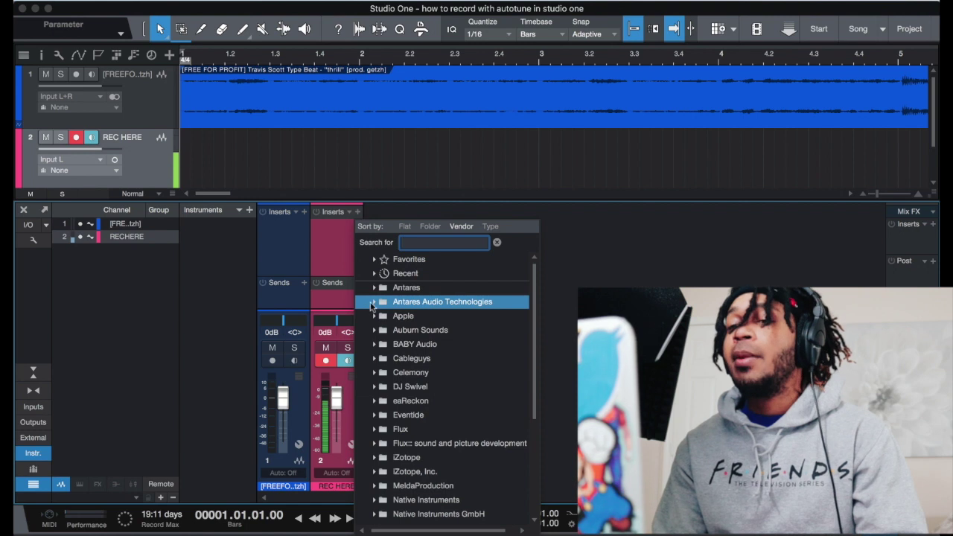
{"action": "left_click", "coordinate": [373, 288]}
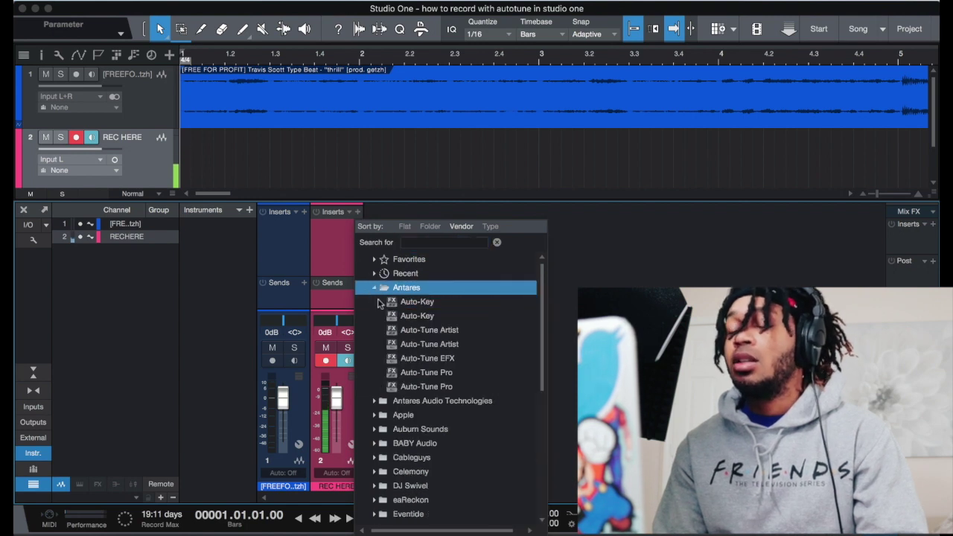
{"action": "left_click", "coordinate": [425, 370]}
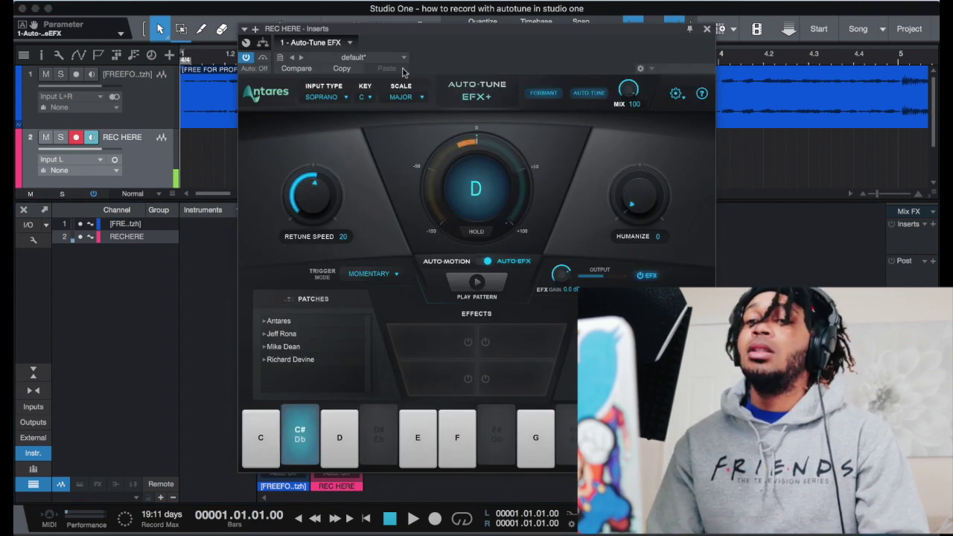
Set Auto-Tune EFX to the key of B with the Minor scale, and close its window.
{"action": "left_click", "coordinate": [368, 93]}
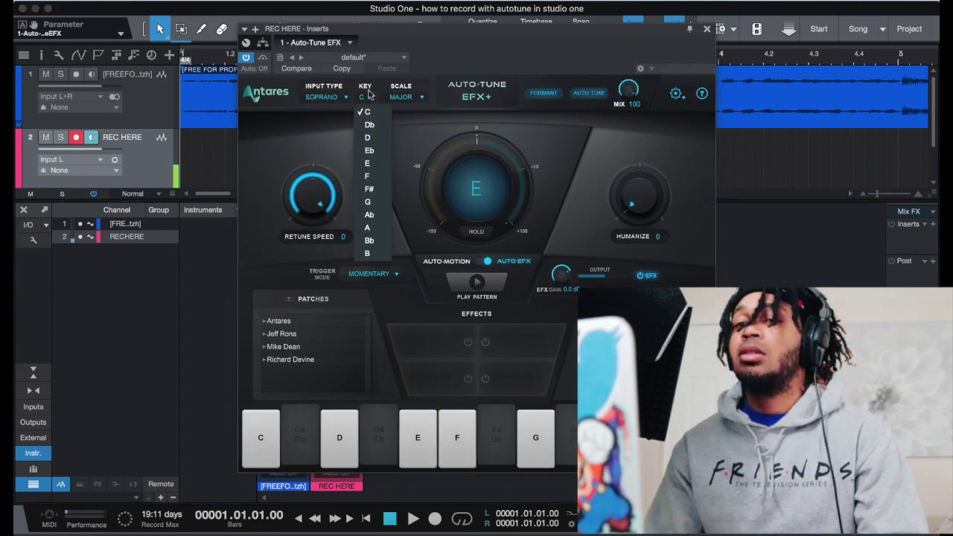
{"action": "left_click", "coordinate": [367, 253]}
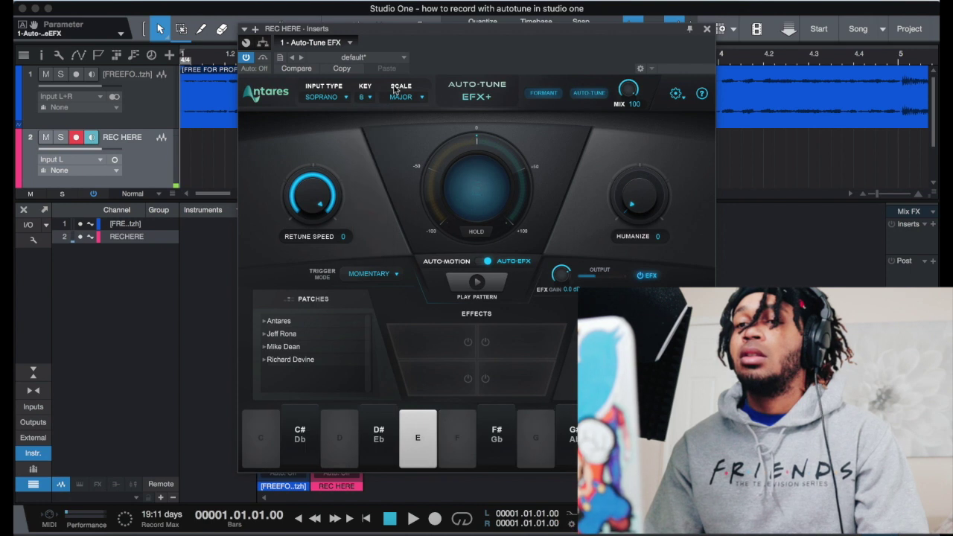
{"action": "left_click", "coordinate": [401, 97]}
{"action": "left_click", "coordinate": [409, 128]}
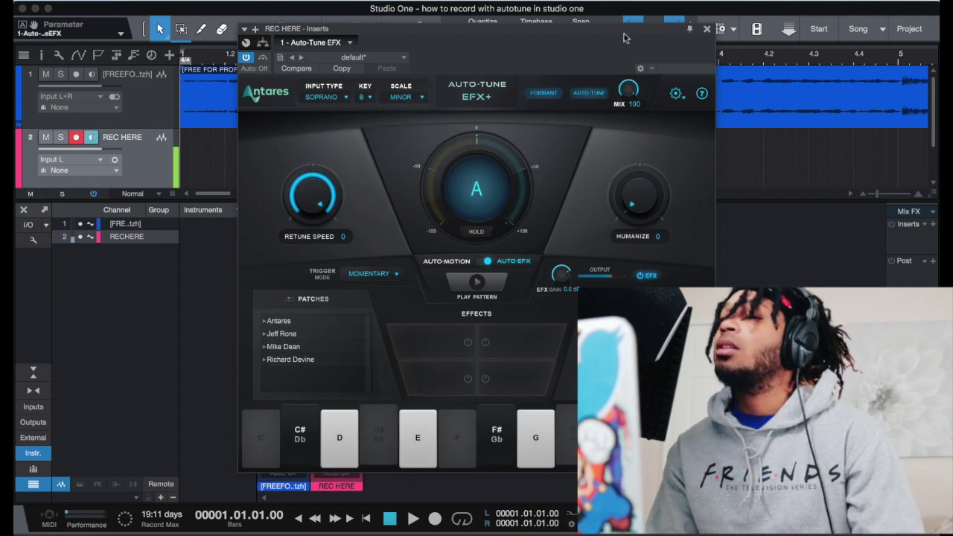
{"action": "left_click", "coordinate": [707, 30]}
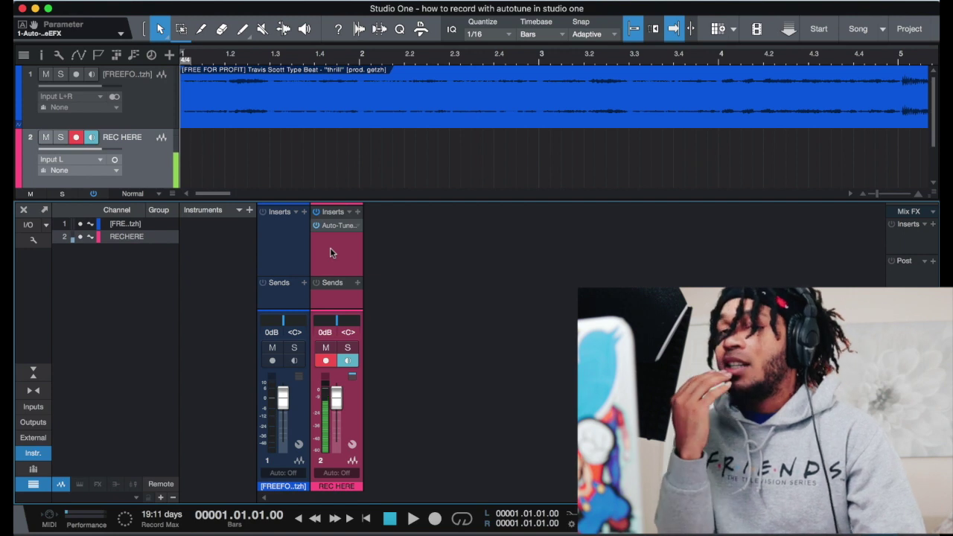
Insert the PreSonus Compressor on the REC HERE channel after Auto-Tune EFX.
{"action": "left_click", "coordinate": [357, 212]}
{"action": "scroll", "coordinate": [408, 372], "scroll_direction": "down", "scroll_amount": 3}
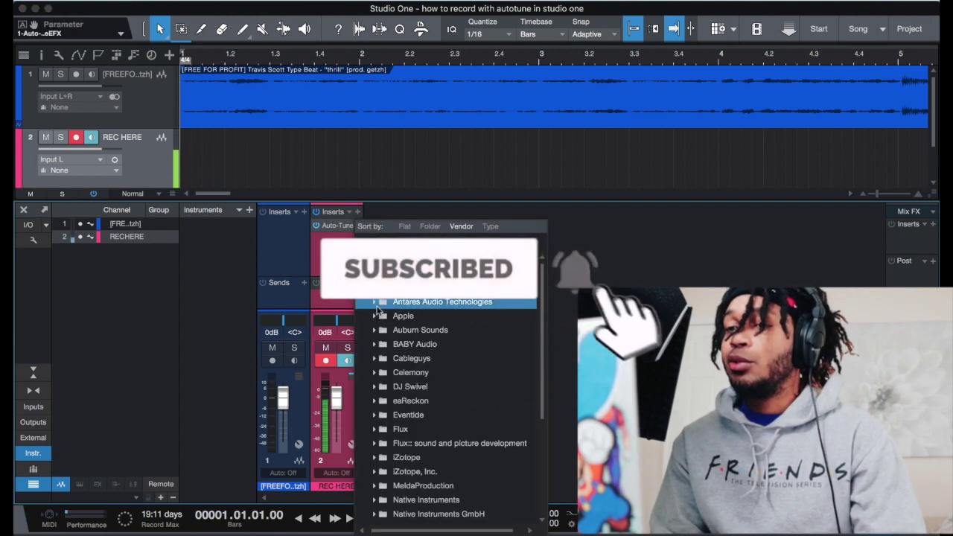
{"action": "scroll", "coordinate": [409, 376], "scroll_direction": "down", "scroll_amount": 4}
{"action": "left_click", "coordinate": [373, 410]}
{"action": "scroll", "coordinate": [414, 428], "scroll_direction": "down", "scroll_amount": 4}
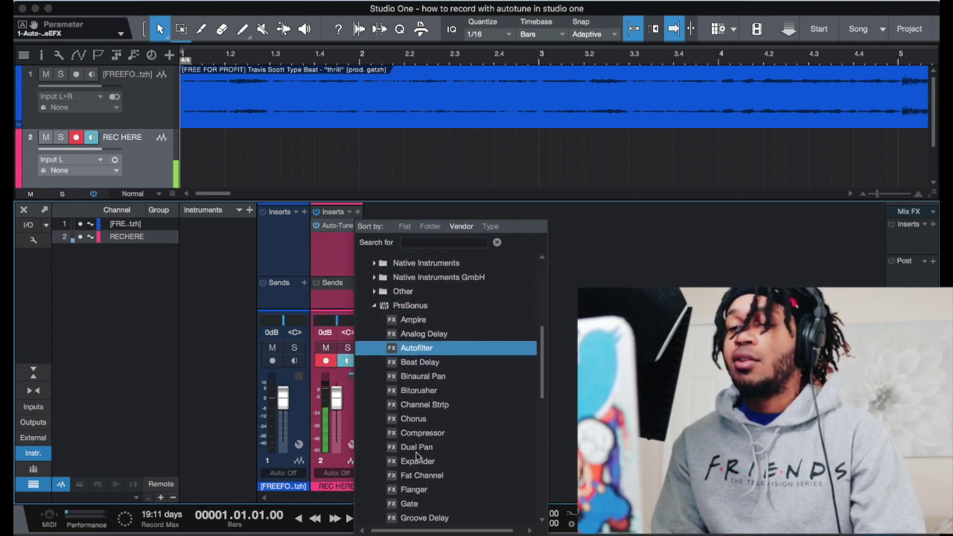
{"action": "left_click", "coordinate": [413, 426]}
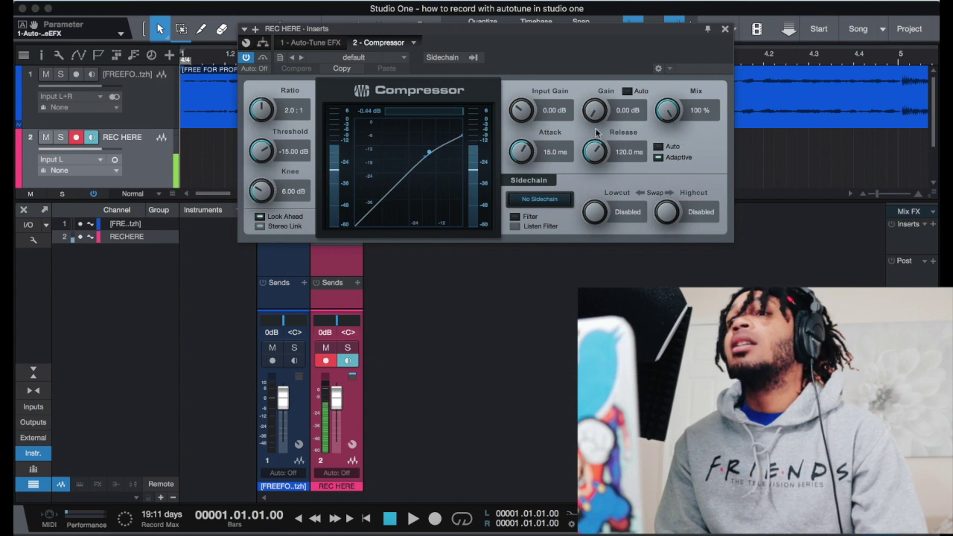
Raise the Compressor's output gain to about 9.64 dB and close the plug-in window.
{"action": "left_click_drag", "start_coordinate": [595, 112], "coordinate": [594, 87]}
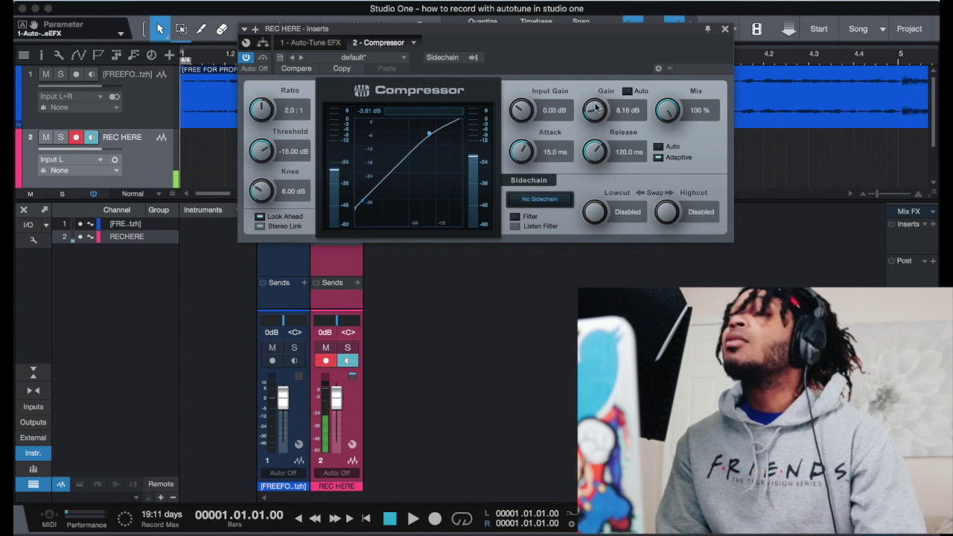
{"action": "scroll", "coordinate": [593, 112], "scroll_direction": "up", "scroll_amount": 2}
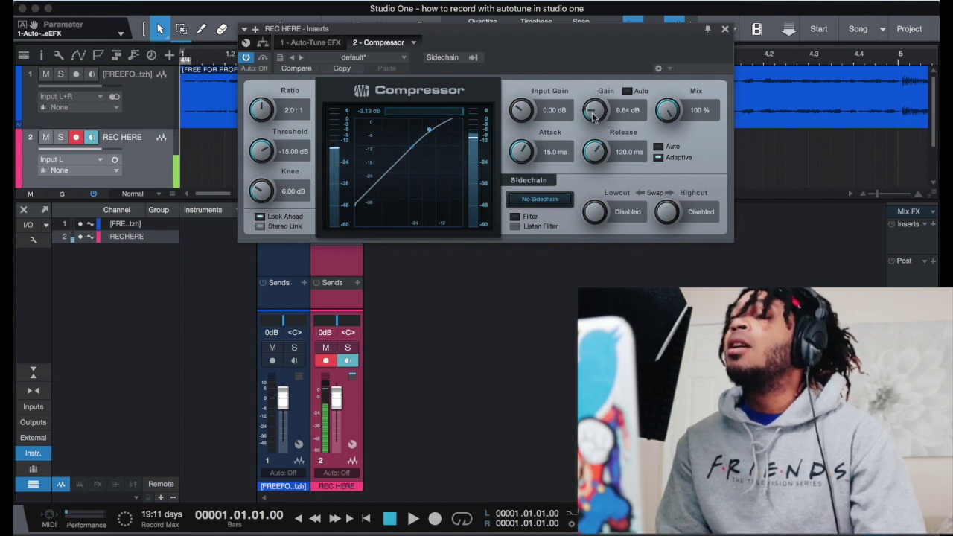
{"action": "left_click", "coordinate": [726, 29]}
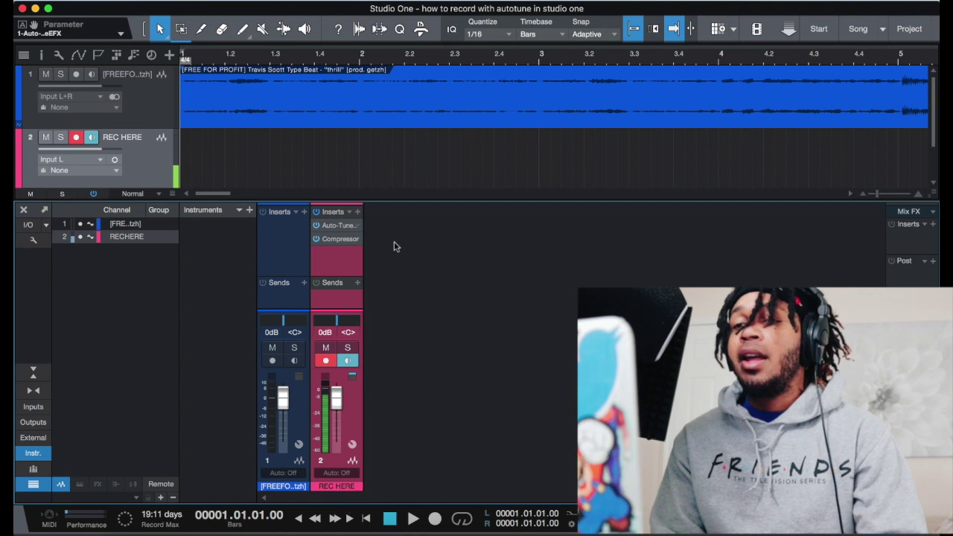
Add an FX channel as a send from REC HERE and insert Room Reverb on it.
{"action": "left_click", "coordinate": [356, 283]}
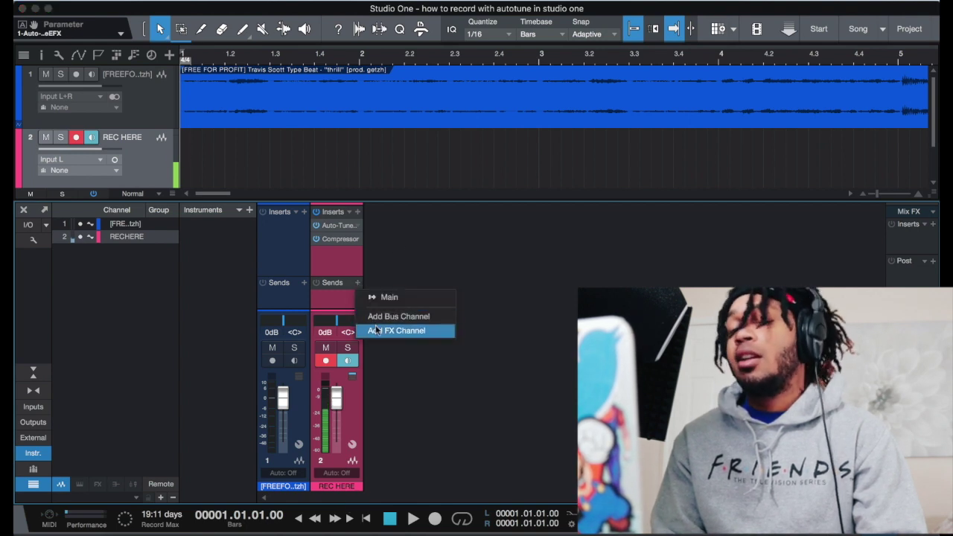
{"action": "left_click", "coordinate": [382, 330]}
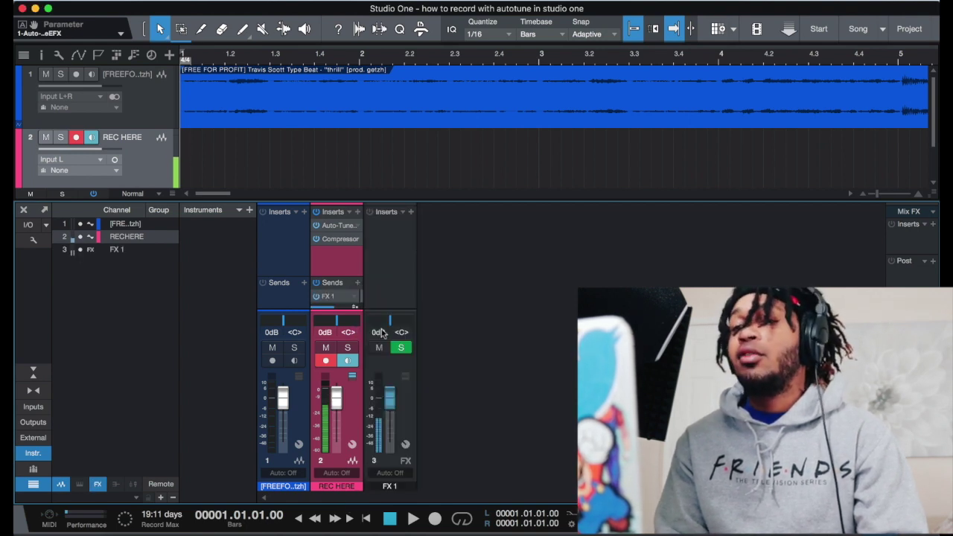
{"action": "left_click", "coordinate": [402, 213]}
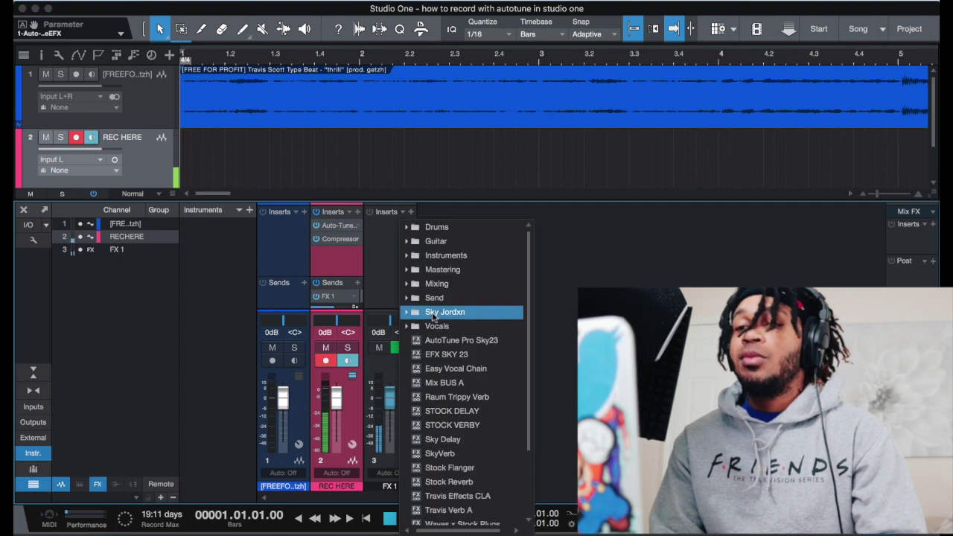
{"action": "left_click", "coordinate": [410, 212]}
{"action": "left_click", "coordinate": [410, 212]}
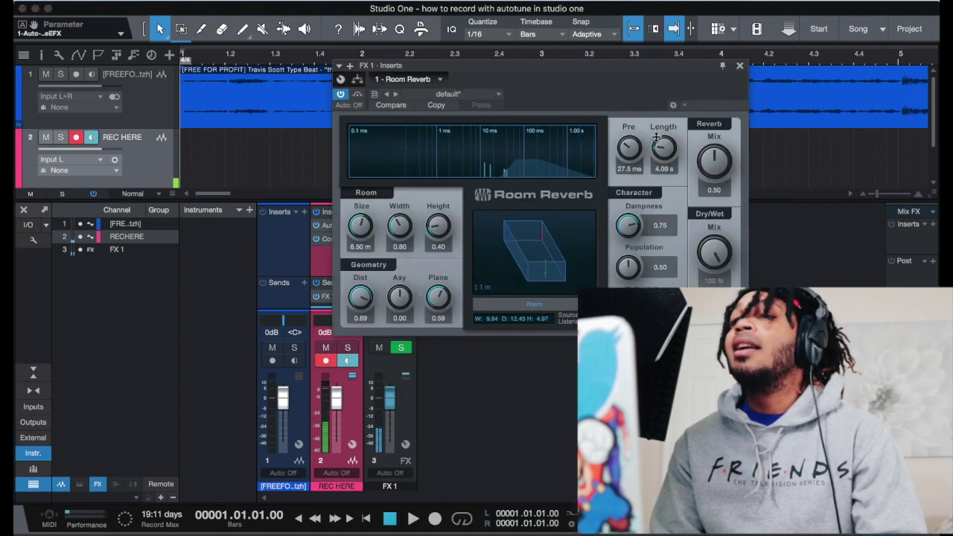
Shorten the Room Reverb's length to about 2.89 s and adjust its pre-delay.
{"action": "left_click_drag", "start_coordinate": [655, 138], "coordinate": [656, 143]}
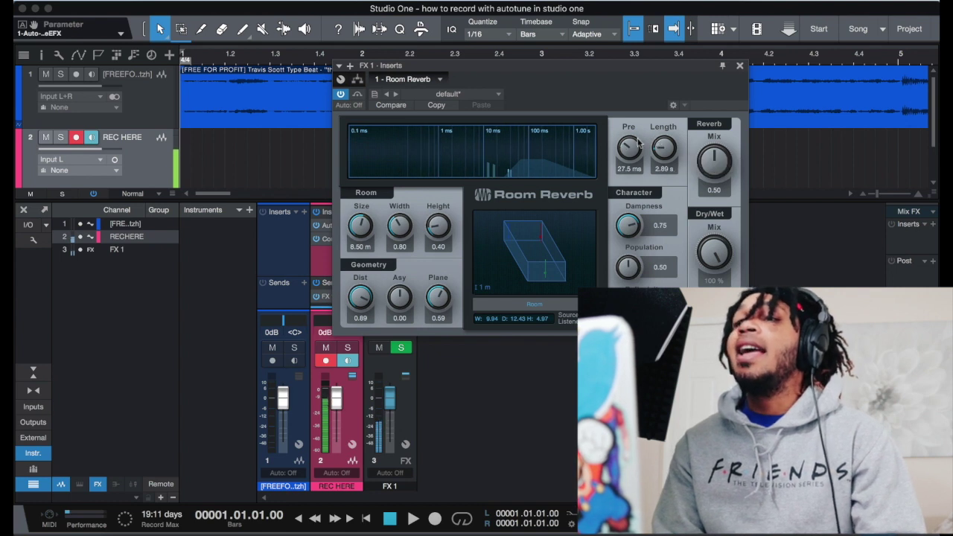
{"action": "left_click_drag", "start_coordinate": [634, 149], "coordinate": [631, 147]}
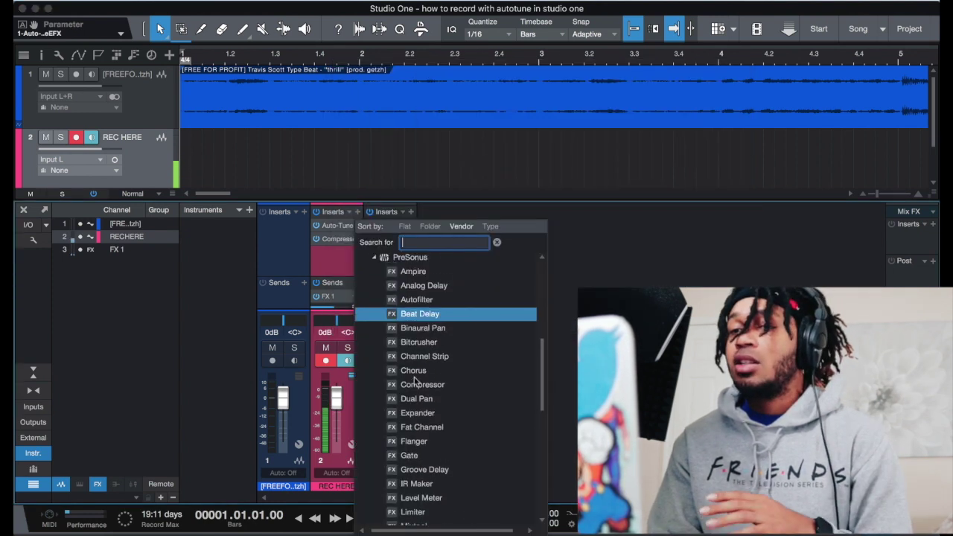
Insert the PreSonus Pro EQ on the REC HERE channel after the Compressor.
{"action": "scroll", "coordinate": [416, 382], "scroll_direction": "down", "scroll_amount": 3}
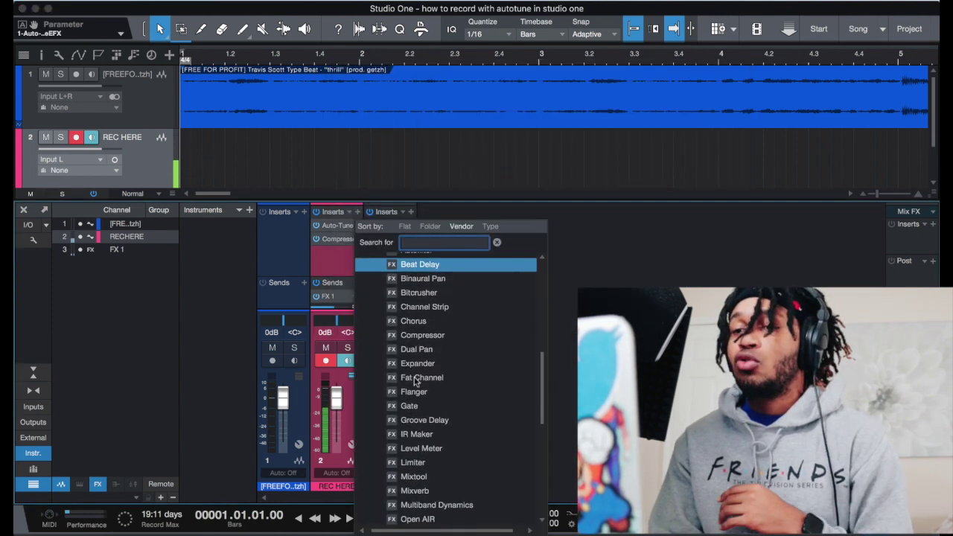
{"action": "scroll", "coordinate": [416, 382], "scroll_direction": "down", "scroll_amount": 5}
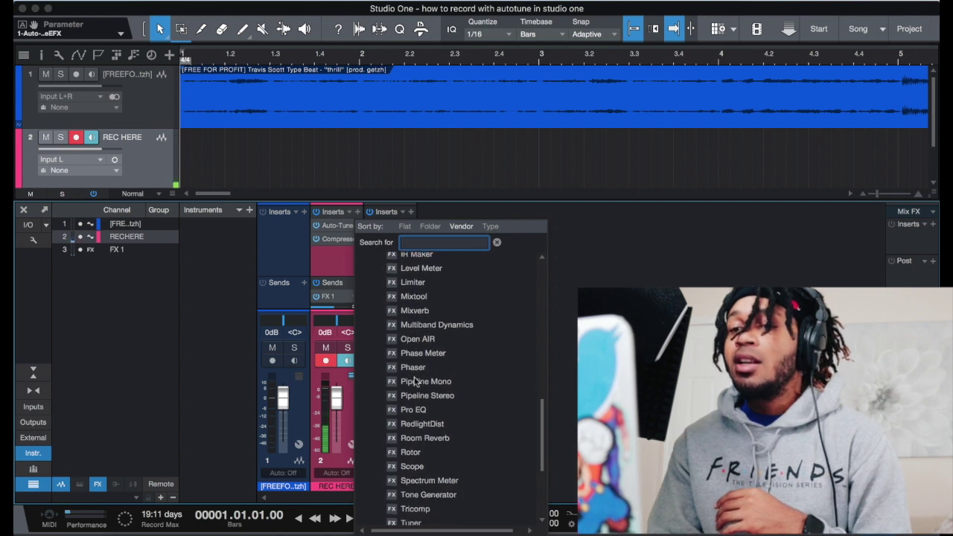
{"action": "left_click", "coordinate": [412, 404]}
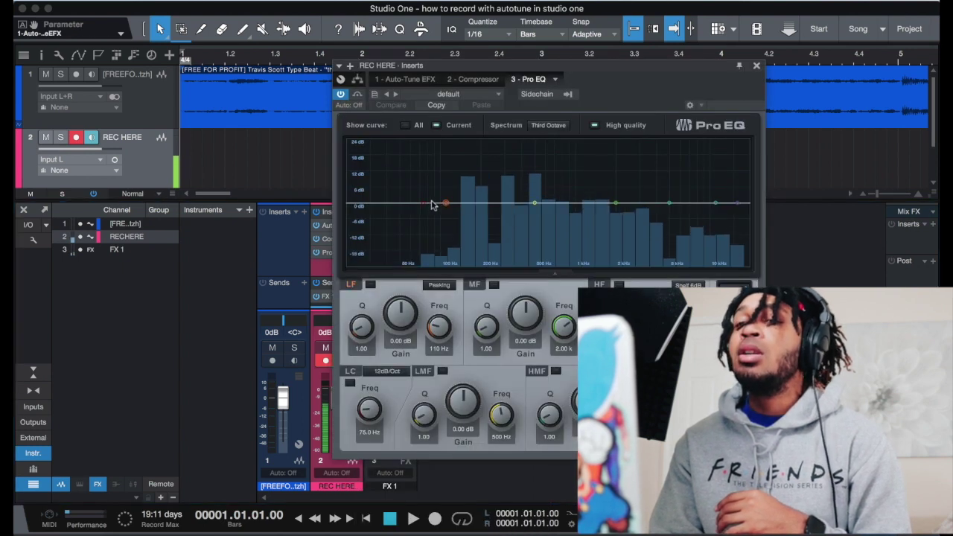
Apply a low cut at about 243 Hz in the Pro EQ and slightly boost the mid band near 2 kHz.
{"action": "left_click_drag", "start_coordinate": [427, 212], "coordinate": [495, 212]}
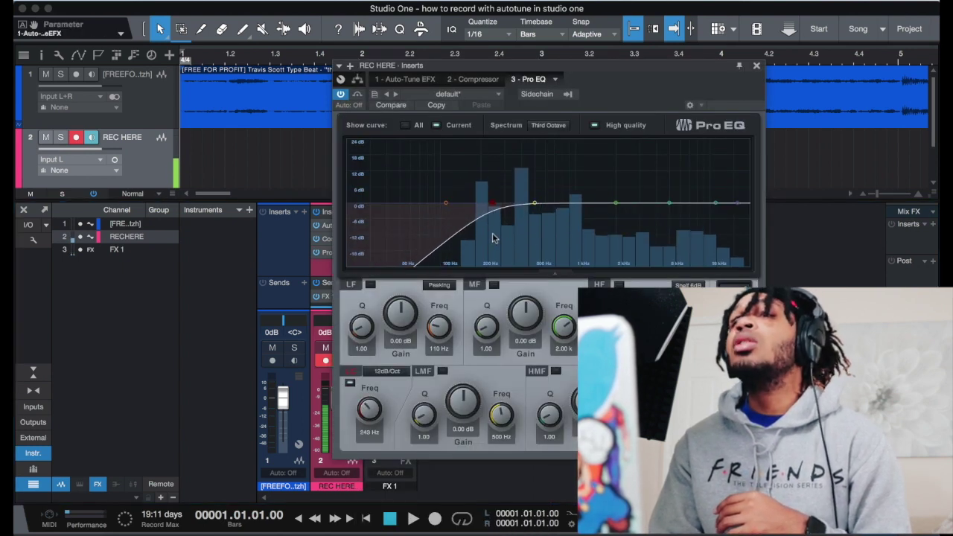
{"action": "left_click_drag", "start_coordinate": [616, 202], "coordinate": [611, 194]}
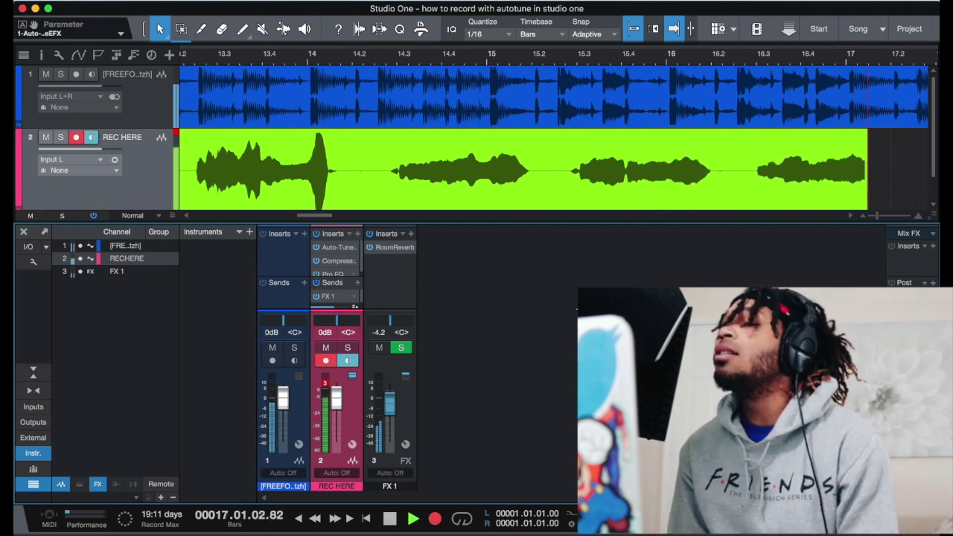
Stop recording the vocal take on REC HERE and return the playhead to the start of the song.
{"action": "key", "text": "space"}
{"action": "key", "text": "comma"}
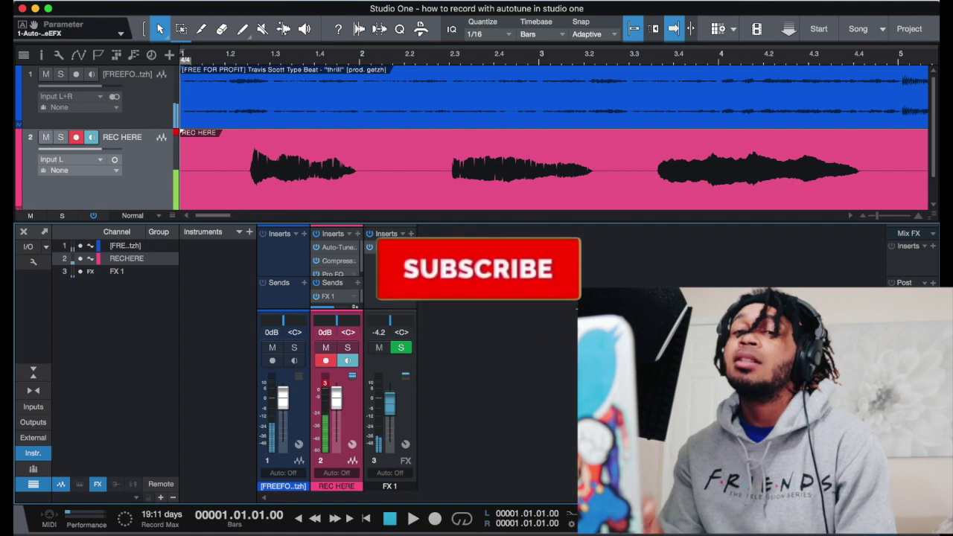
Disarm the REC HERE track and play back the recorded vocal with the beat from the start.
{"action": "left_click", "coordinate": [76, 137]}
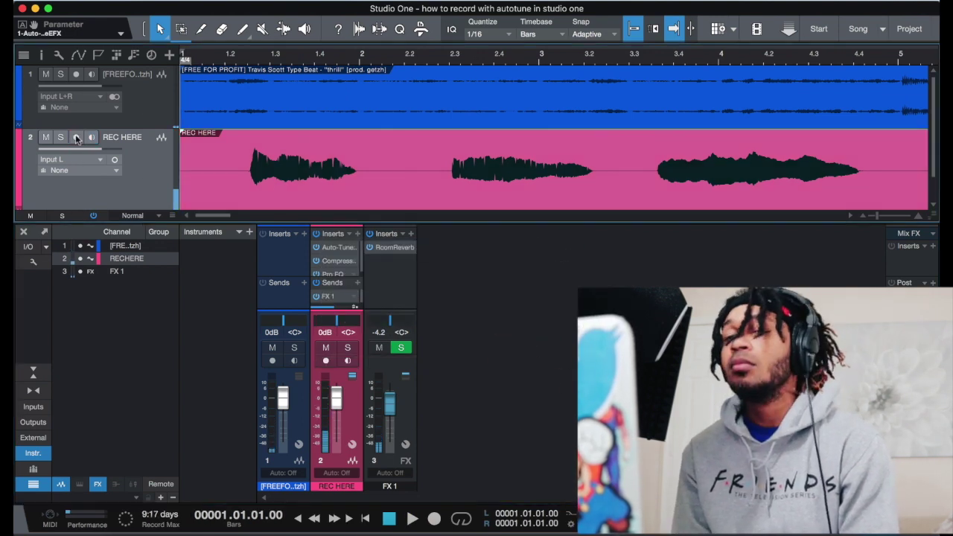
{"action": "key", "text": "space"}
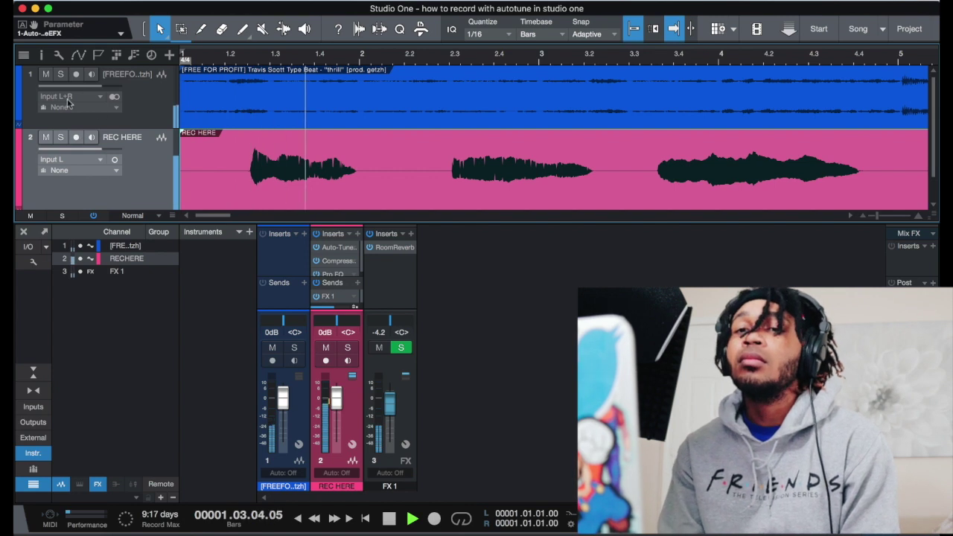
Re-arm REC HERE to monitor the live voice with the Auto-Tune EFX window open, and close that window.
{"action": "left_click", "coordinate": [339, 247]}
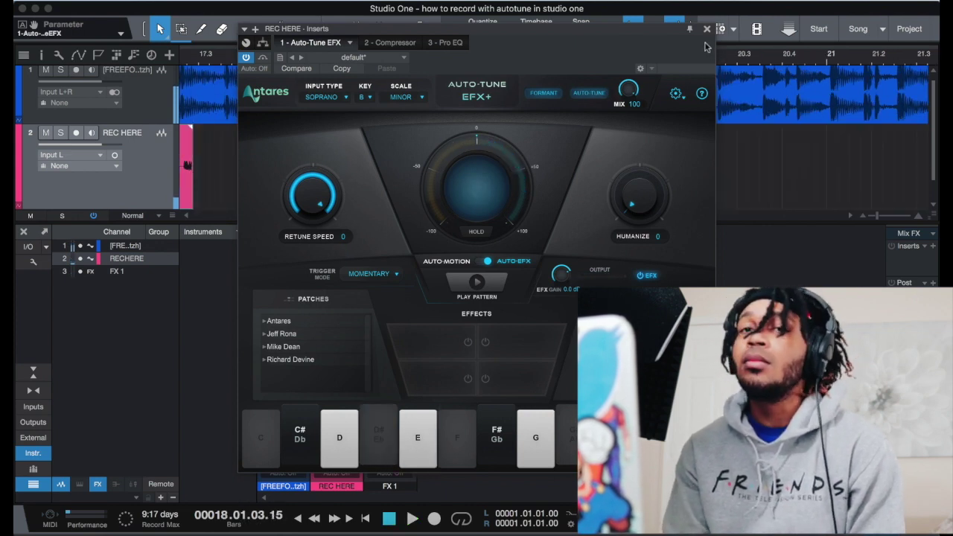
{"action": "left_click", "coordinate": [75, 133]}
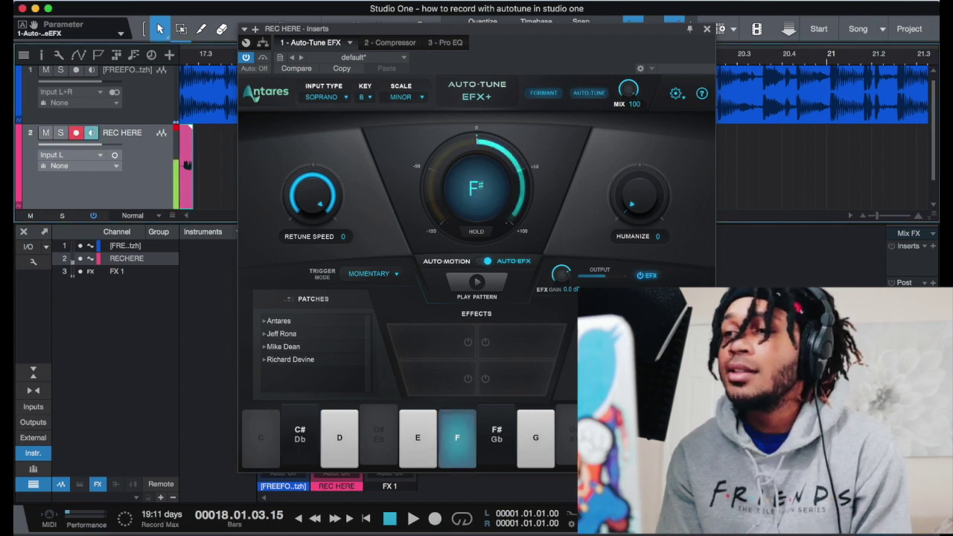
{"action": "left_click", "coordinate": [706, 28]}
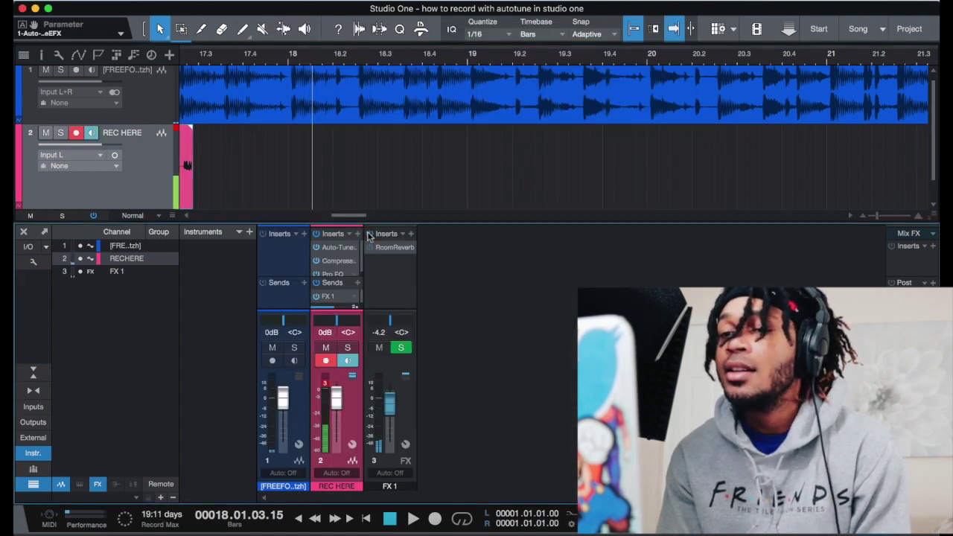